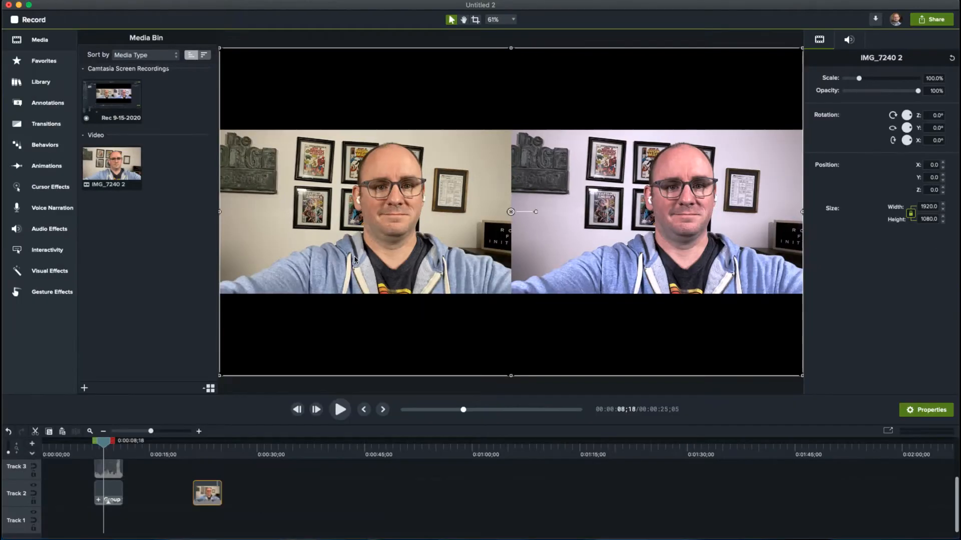
Apply the Colorize visual effect to the IMG_7240 2 clip on Track 2, with the playhead at about 22 seconds
left_click(201, 452)
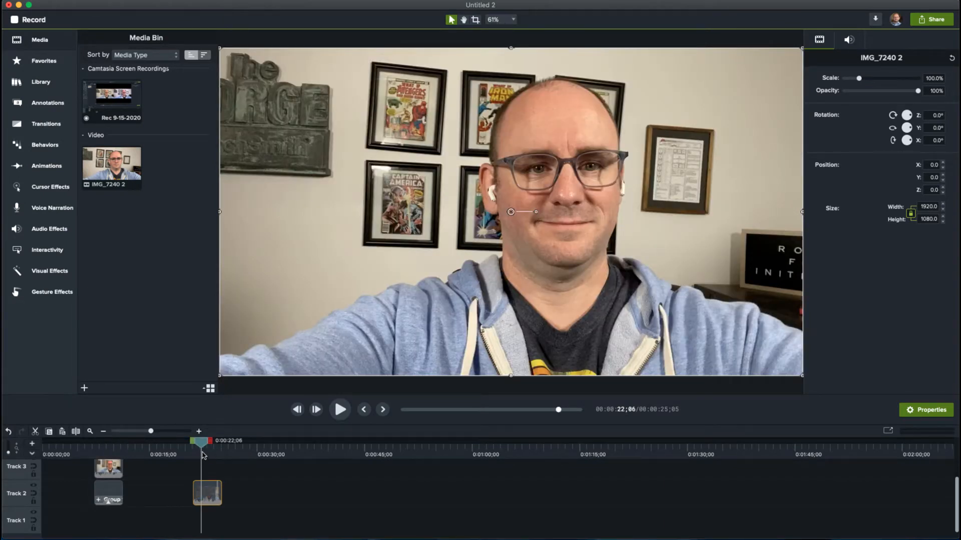
left_click(49, 270)
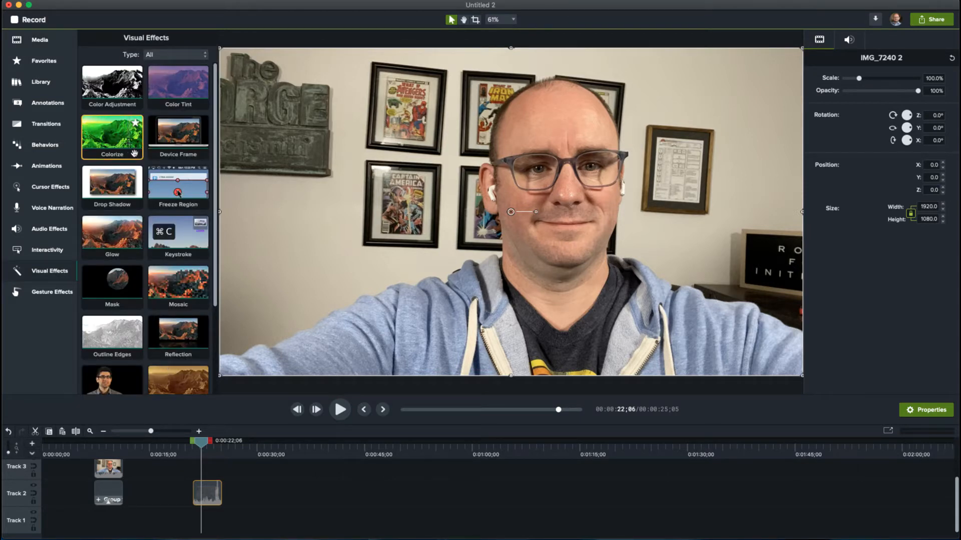
left_click_drag(134, 153, 216, 495)
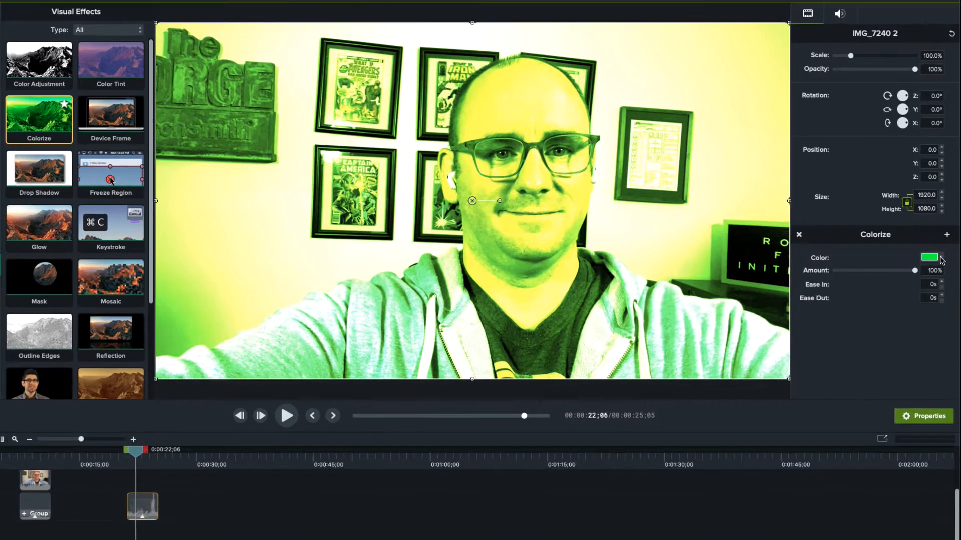
Use pure green (R 0, G 255, B 0) for the clip's Colorize effect and set its amount to 3%
left_click(946, 265)
left_click(899, 382)
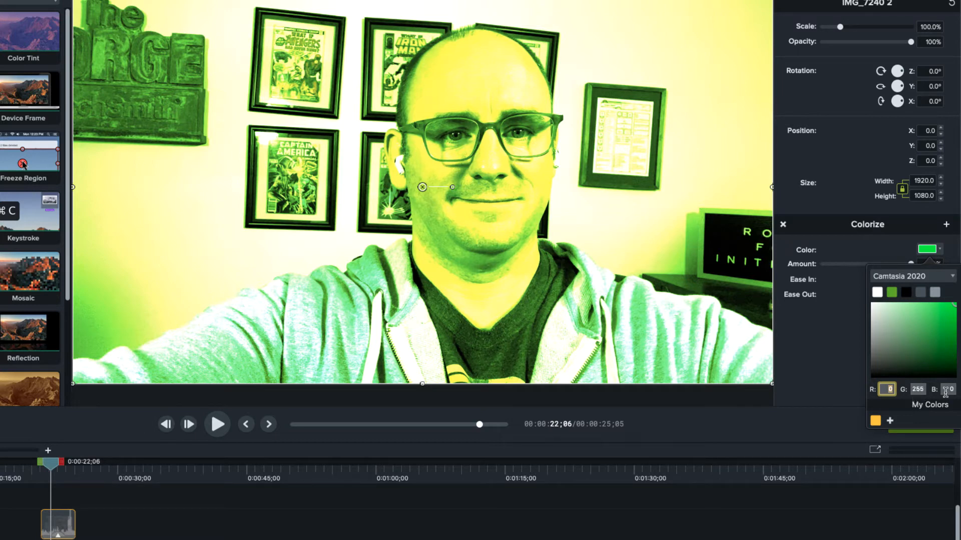
left_click(834, 326)
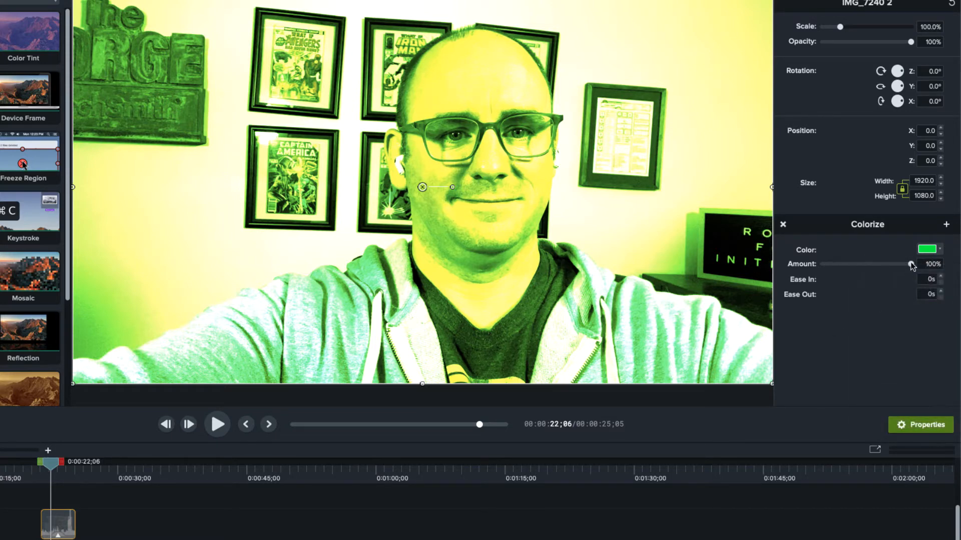
left_click_drag(910, 264, 830, 263)
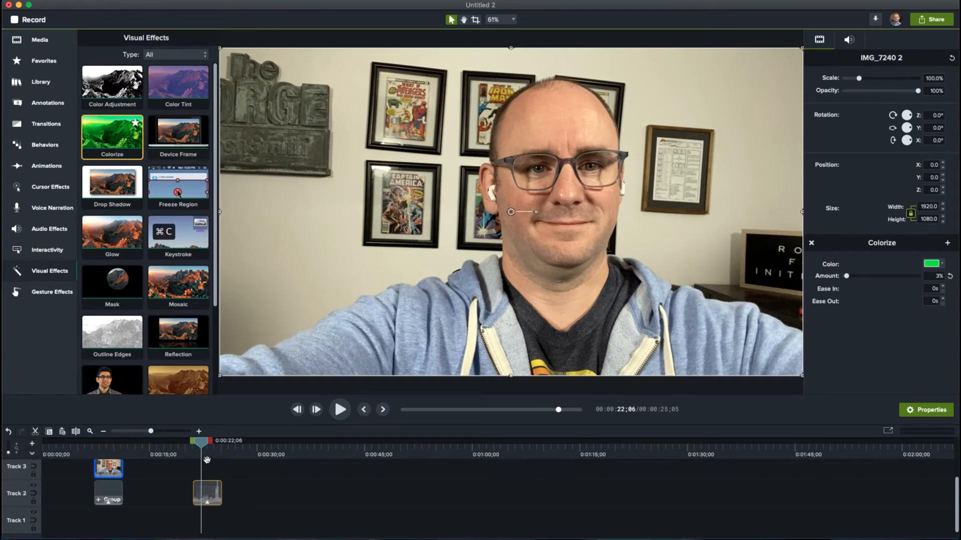
Group the colorized clip on Track 2 and apply another Colorize effect to the group
left_click_drag(121, 153, 215, 502)
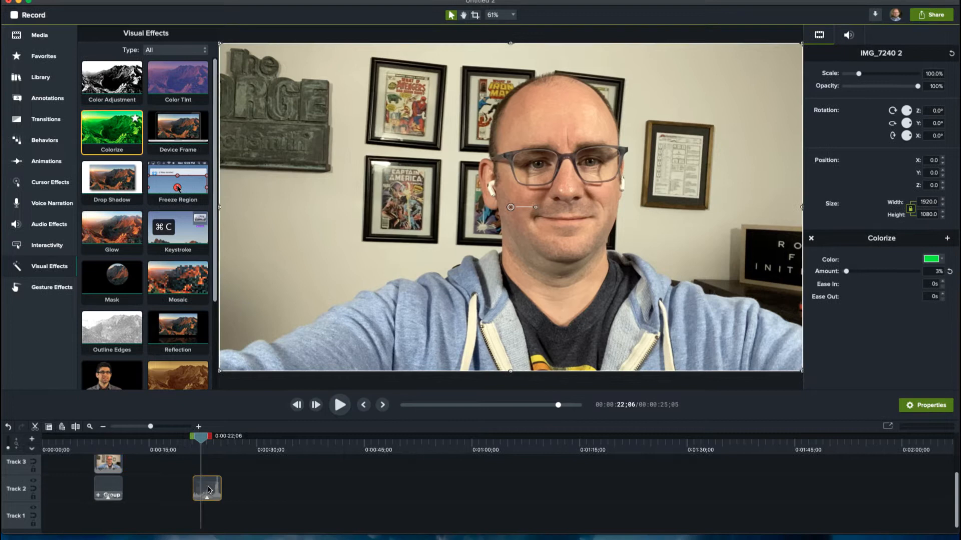
right_click(209, 493)
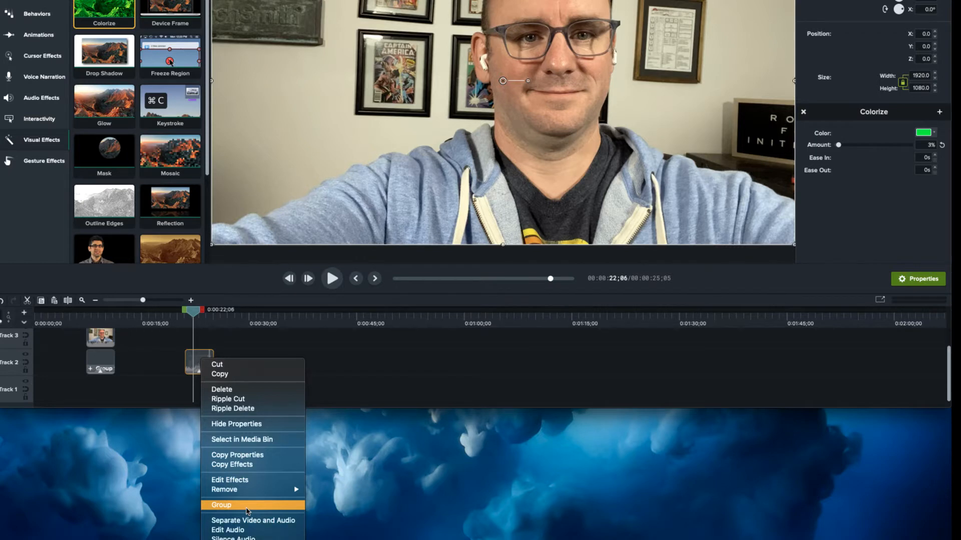
left_click(247, 507)
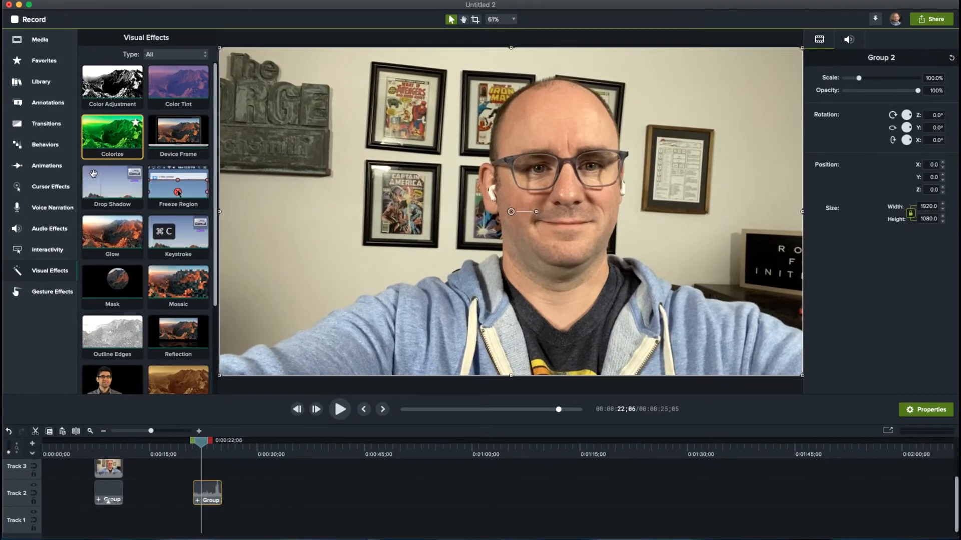
left_click_drag(112, 135, 337, 208)
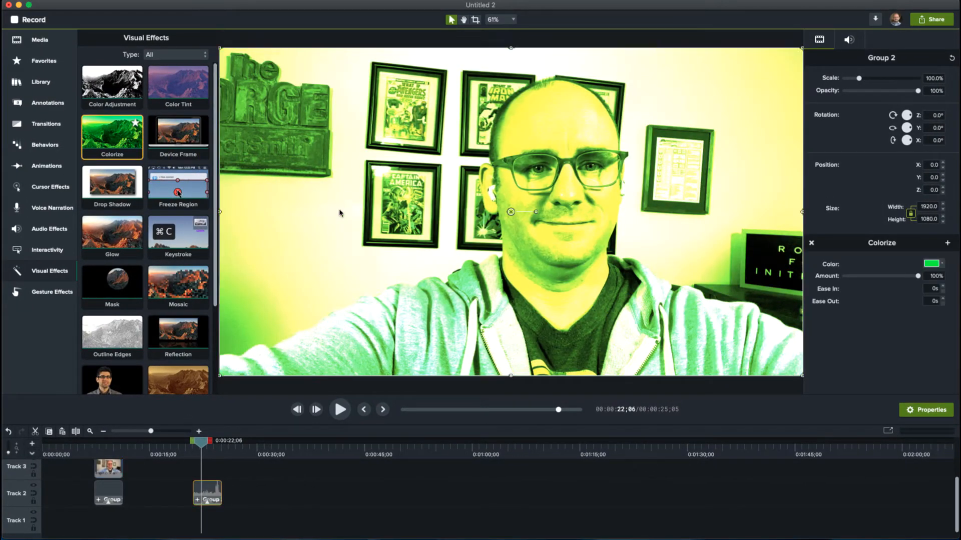
Set the group's Colorize color to pure red (R 255, G 0, B 0) and its amount to 3%
left_click(941, 265)
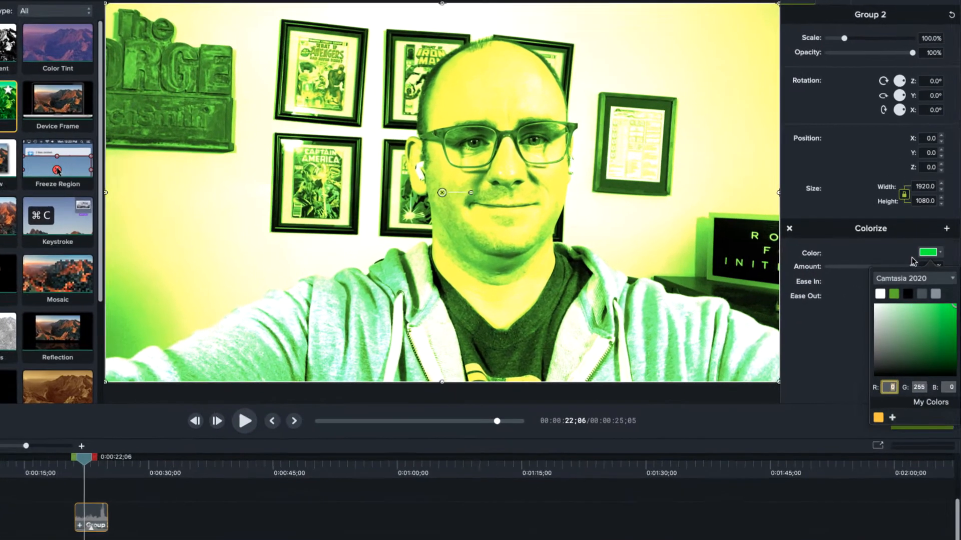
left_click(898, 380)
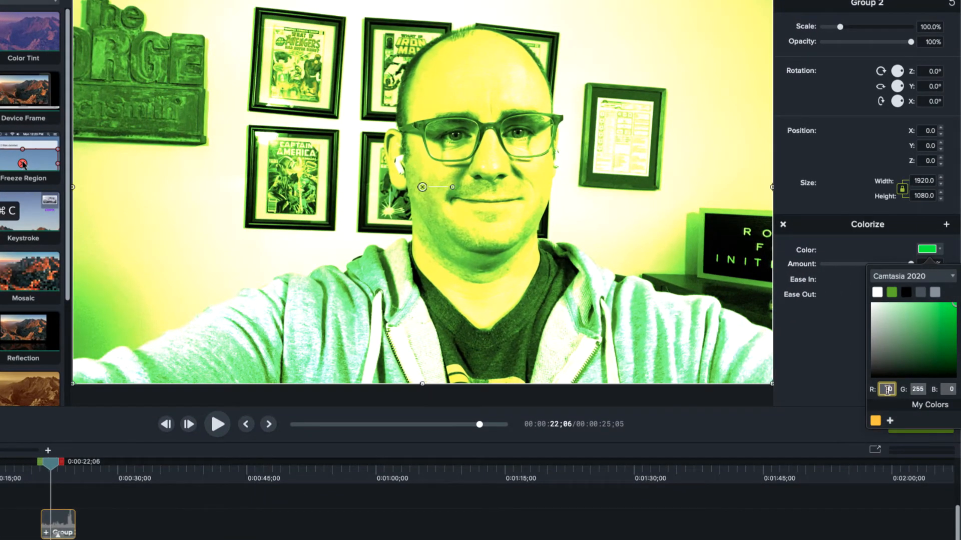
type("255")
key("Tab")
type("0")
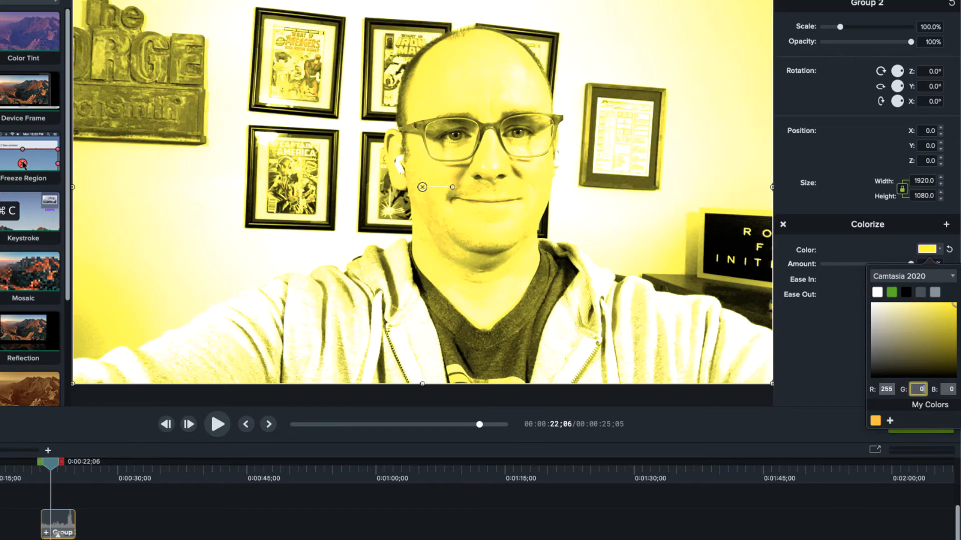
left_click(828, 385)
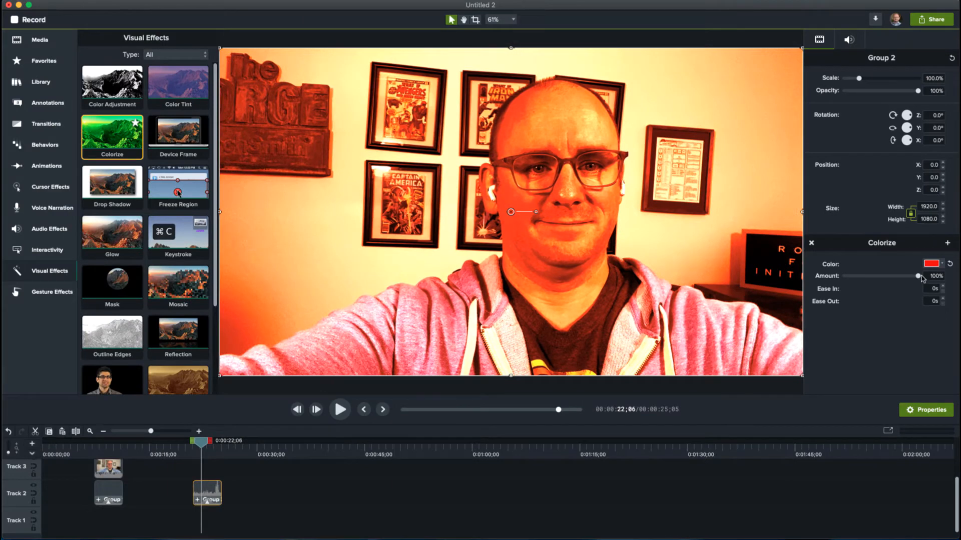
left_click_drag(919, 279, 849, 282)
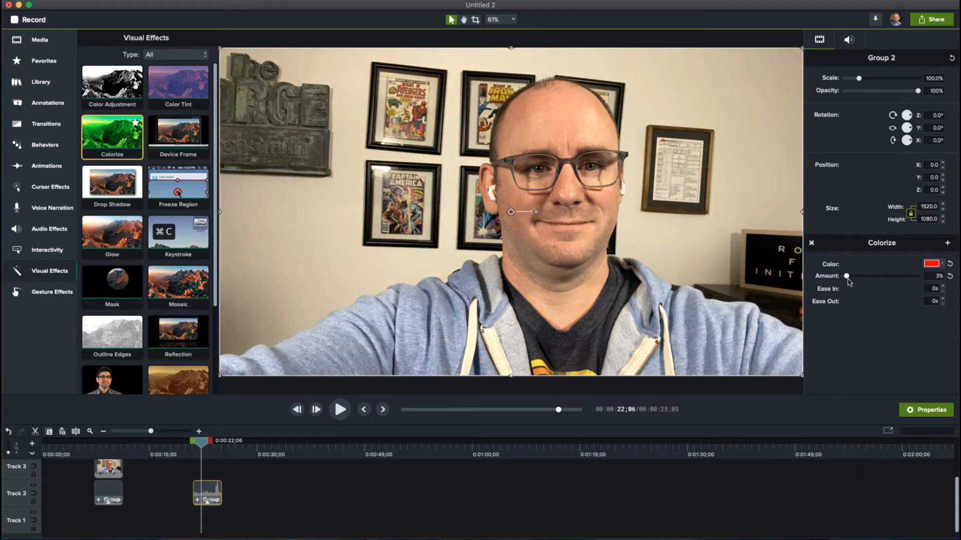
mouse_move(848, 281)
left_mouse_down()
mouse_move(908, 279)
mouse_move(853, 282)
left_mouse_up()
Wrap the red-colorized group in a further group and apply a new Colorize effect to this outer group
mouse_move(106, 149)
left_mouse_down()
mouse_move(249, 149)
mouse_move(490, 196)
mouse_move(117, 149)
mouse_move(527, 216)
mouse_move(124, 141)
left_mouse_up()
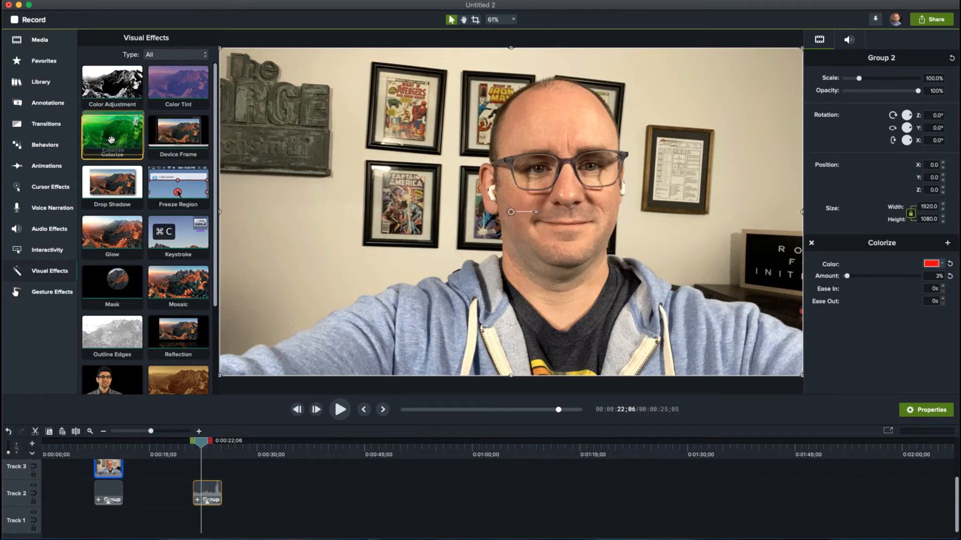
right_click(212, 498)
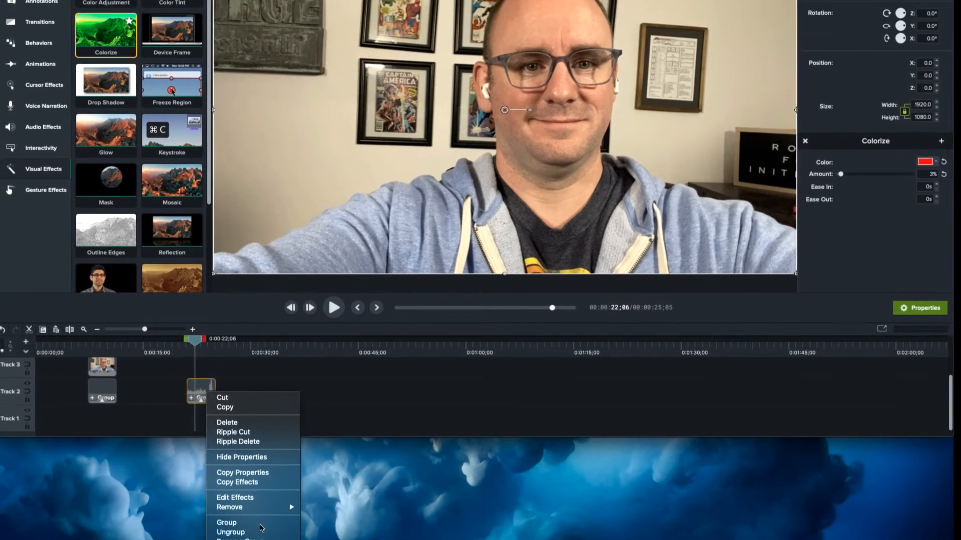
left_click(260, 526)
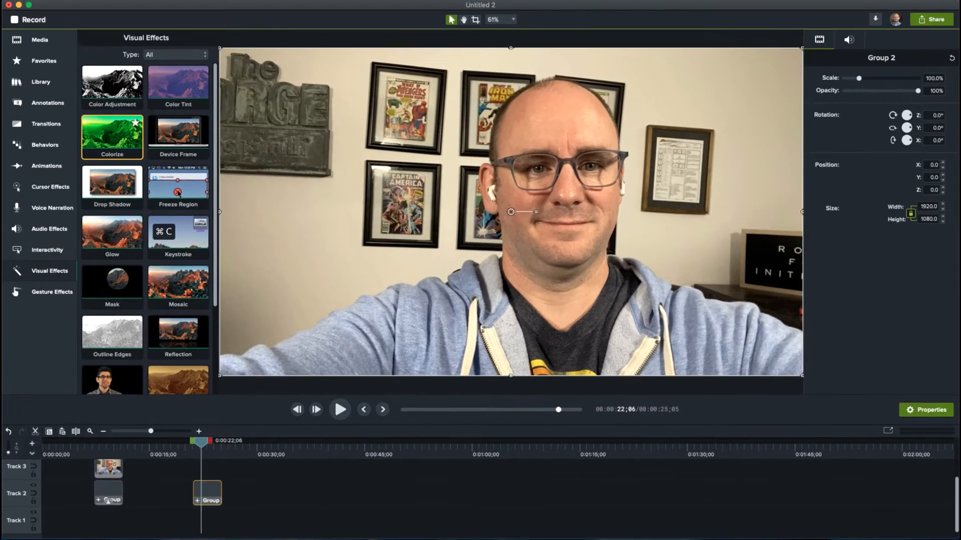
left_click_drag(112, 135, 381, 210)
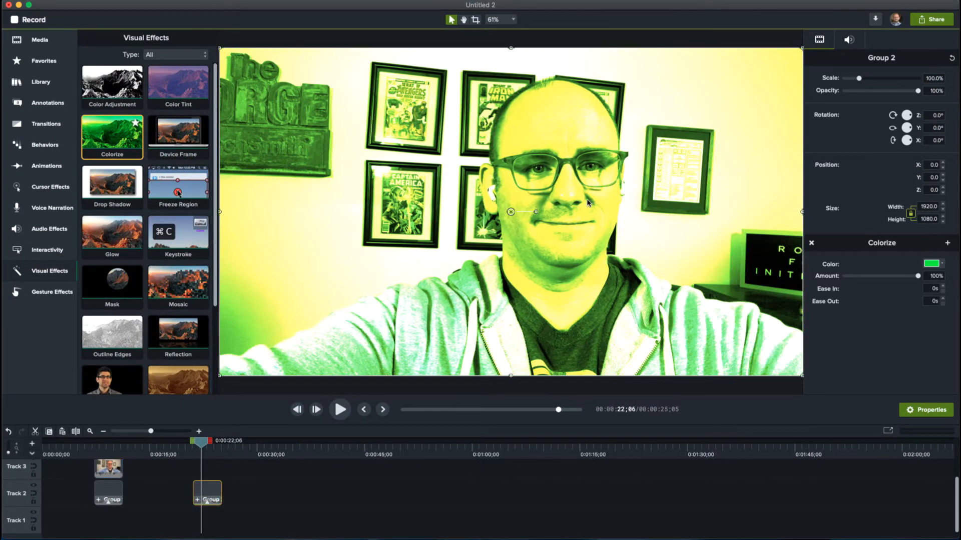
Set the outer group's Colorize color to pure blue (R 0, G 0, B 255) and its amount to 13%
left_click(939, 266)
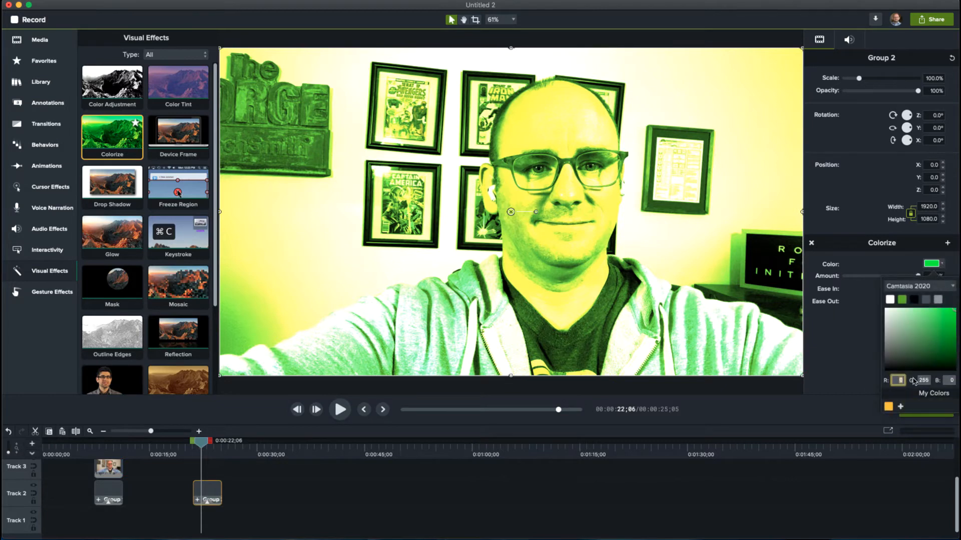
key("Tab")
key("BackSpace")
type("0")
key("Tab")
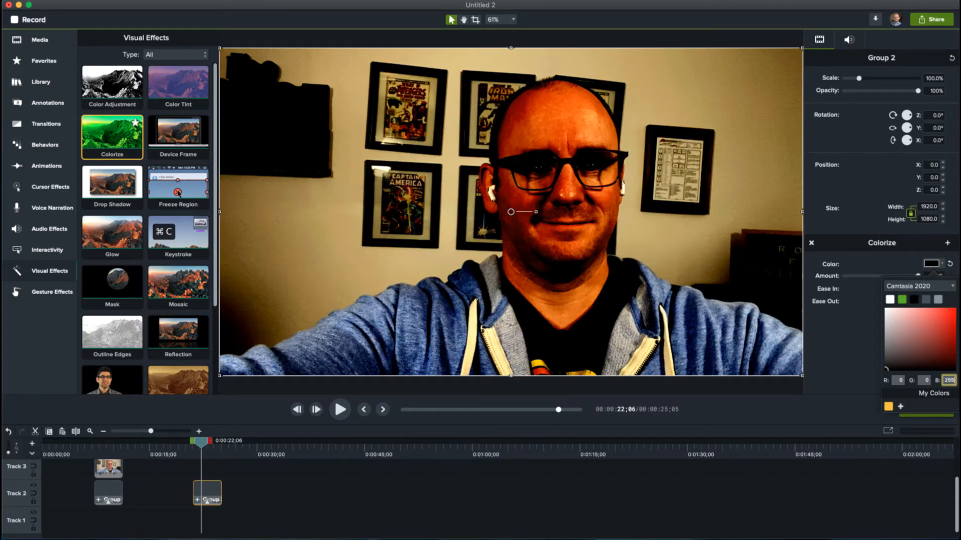
key("Return")
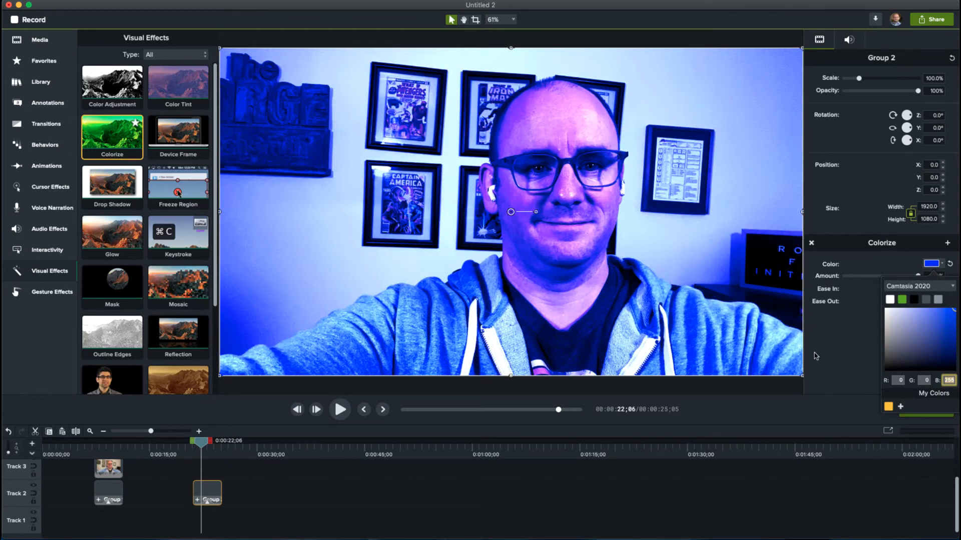
left_click(839, 350)
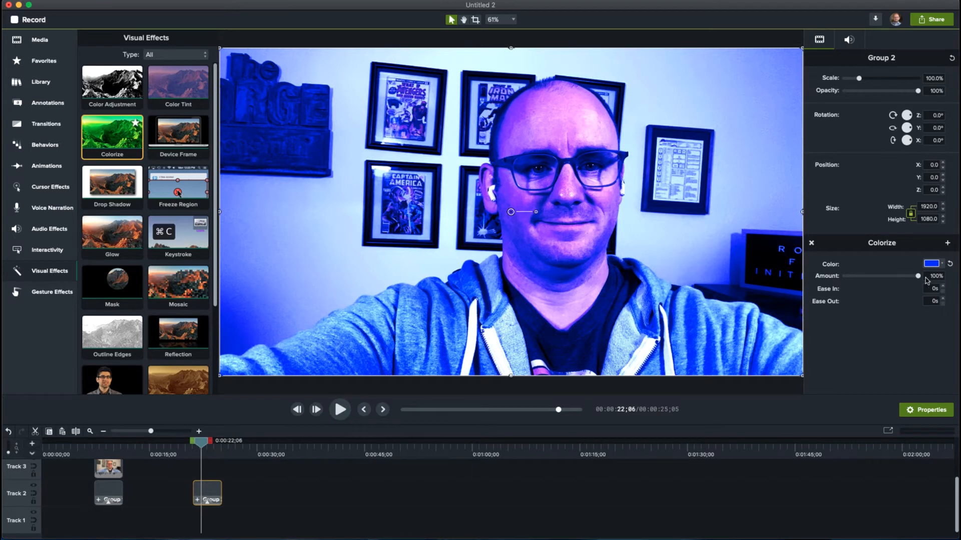
left_click_drag(916, 276, 854, 283)
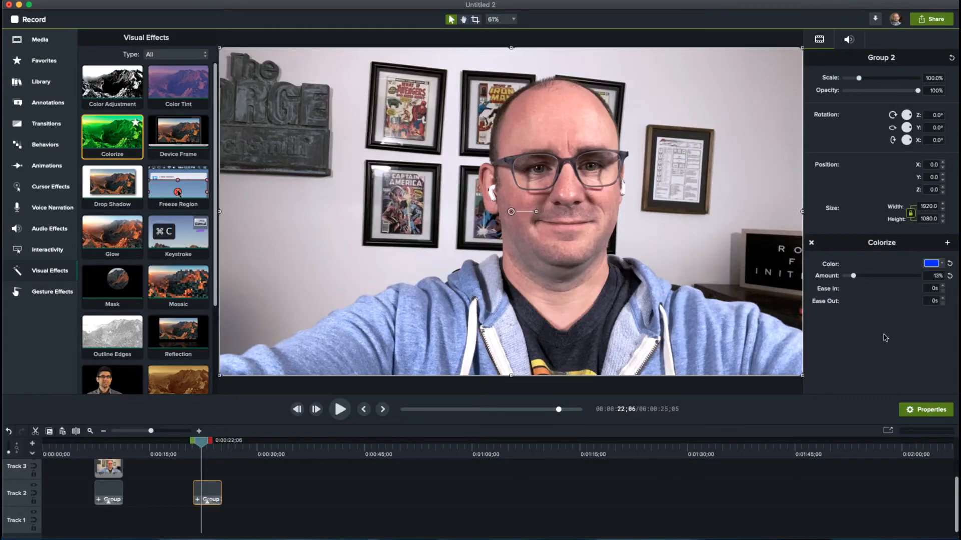
Preview the corrected footage, and open the nested groups to examine the Colorize settings of the inner group and the original clip
mouse_move(203, 446)
left_mouse_down()
mouse_move(190, 446)
mouse_move(200, 446)
left_mouse_up()
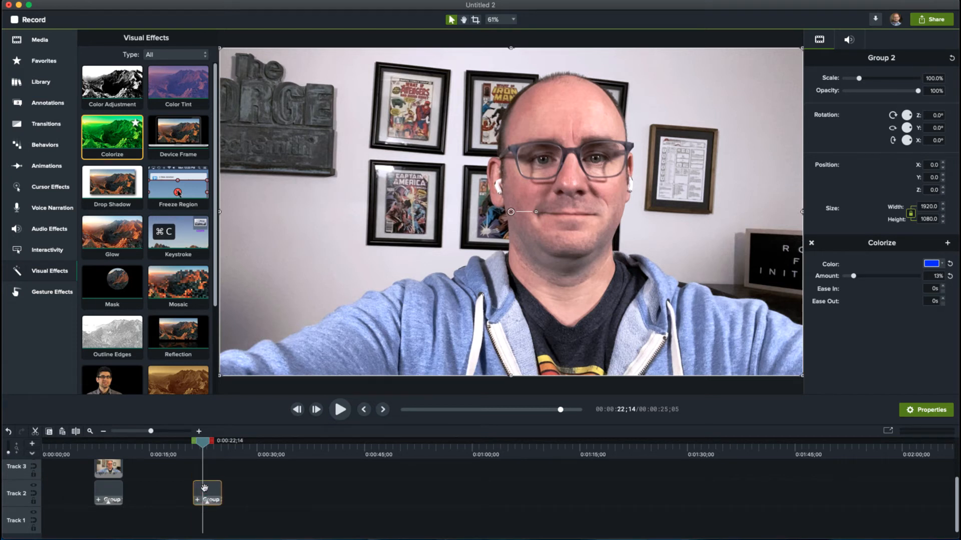
double_click(205, 499)
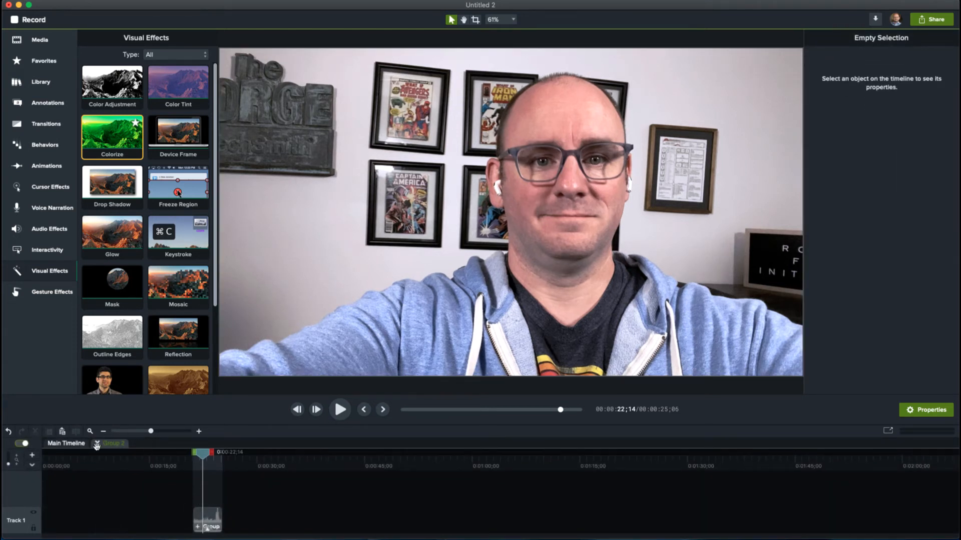
left_click(210, 518)
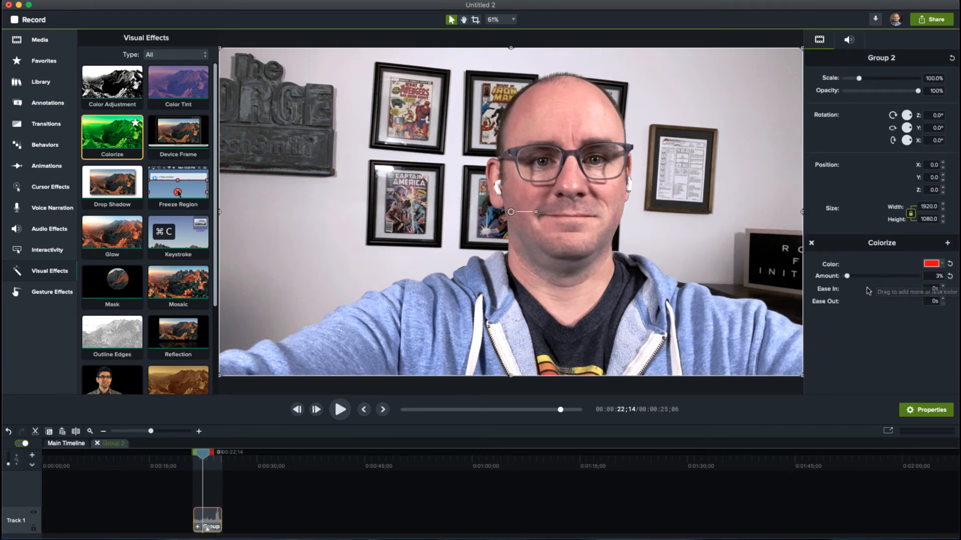
double_click(198, 525)
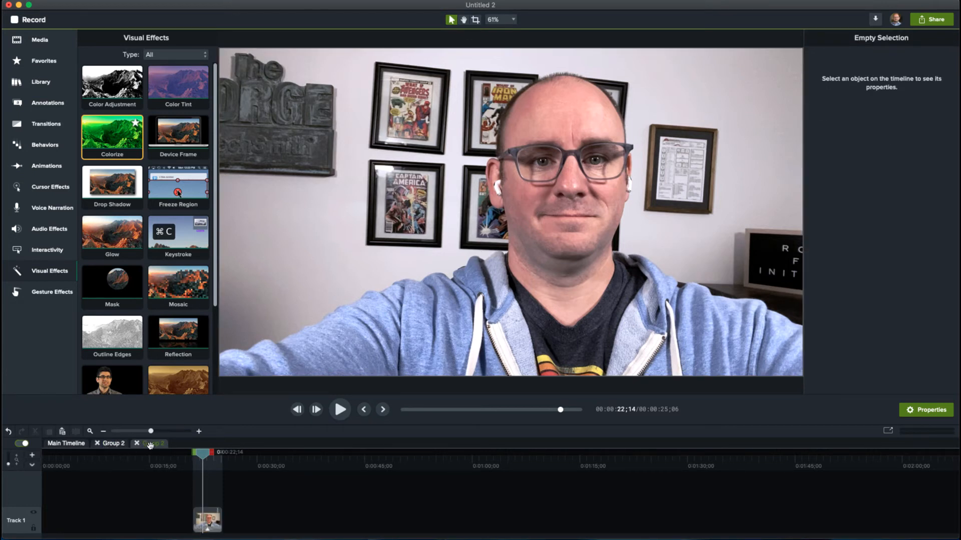
left_click(215, 511)
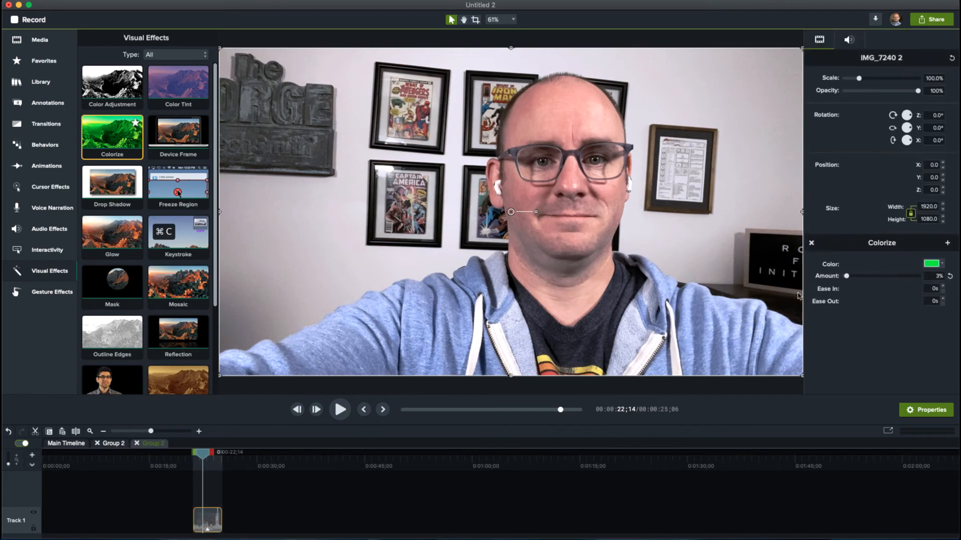